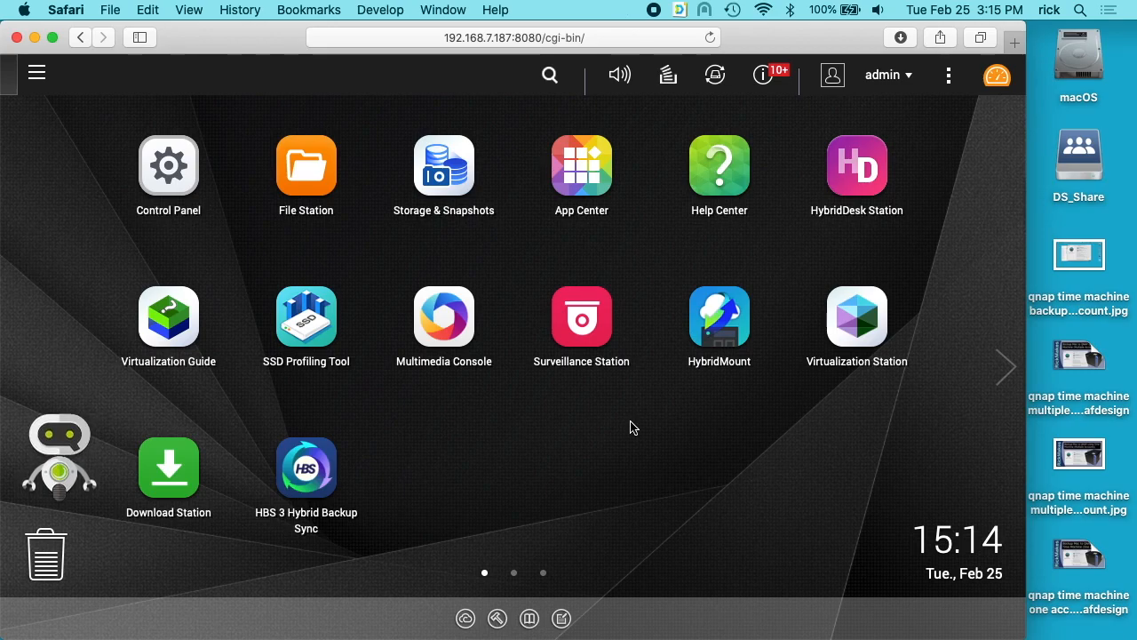
# - Start a new shared folder in QTS Control Panel > Shared Folders and name it FinalCutProProjects
pyautogui.click(169, 167)
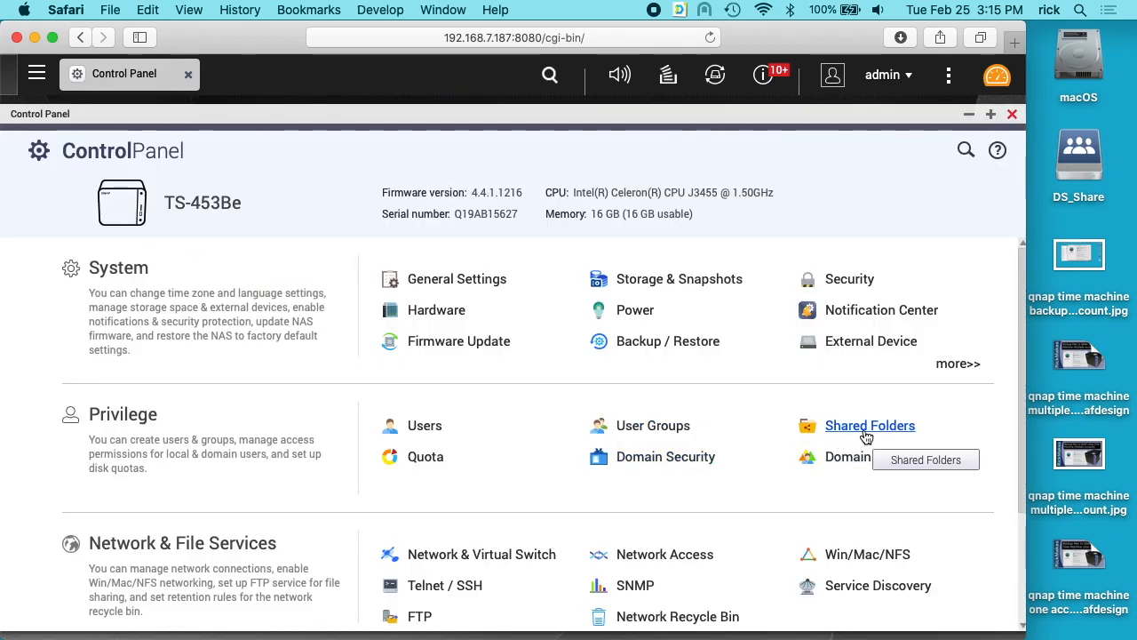
pyautogui.click(863, 430)
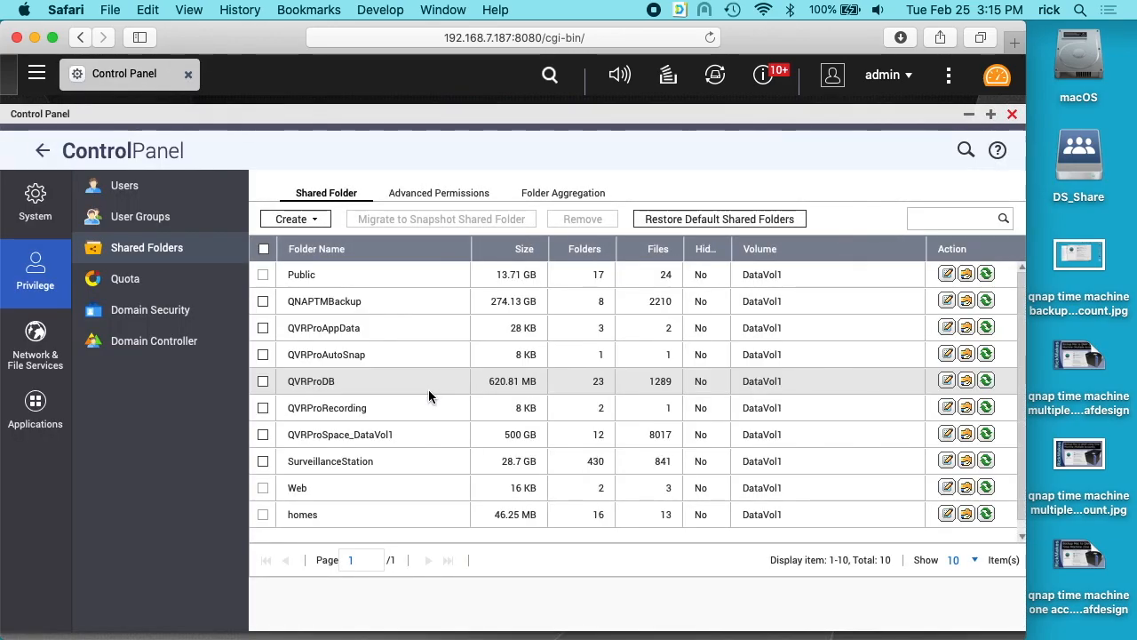
pyautogui.click(308, 222)
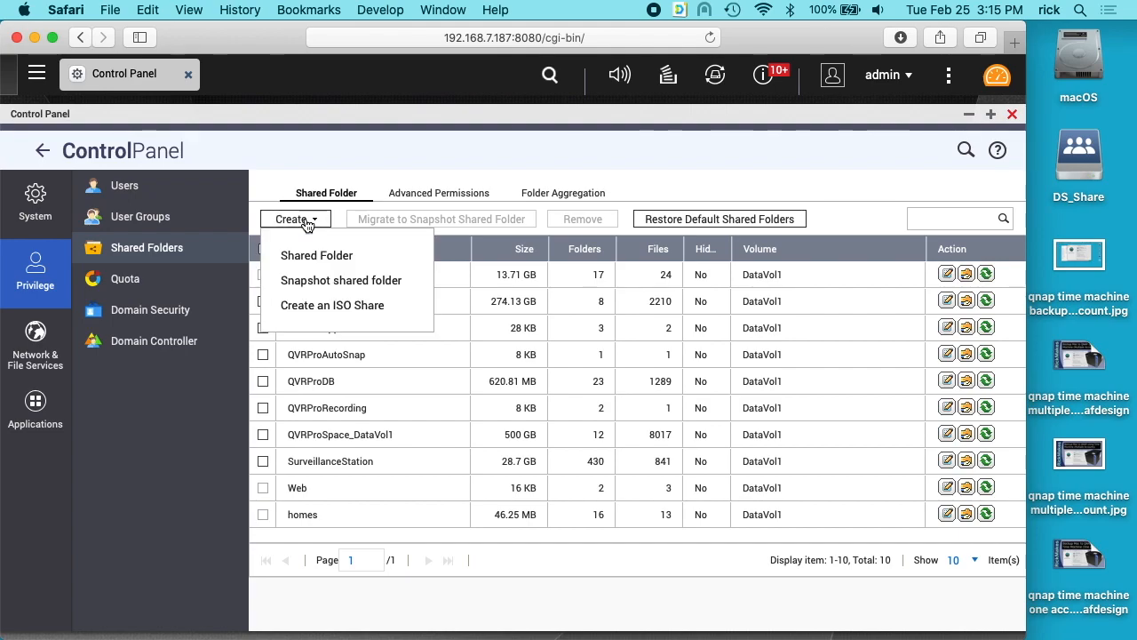
pyautogui.click(312, 256)
pyautogui.click(447, 229)
pyautogui.write('Final')
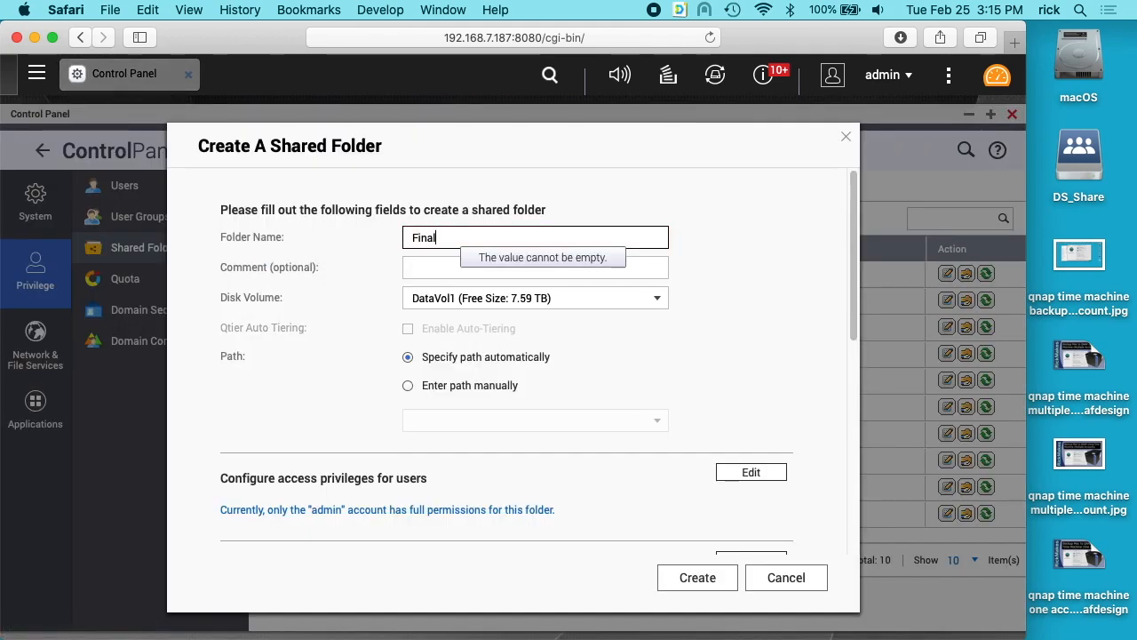
pyautogui.write('CutProProjects')
# - Grant the second user read/write access and create the FinalCutProProjects share on DataVol1
pyautogui.click(751, 471)
pyautogui.scroll(-1, 395, 480)
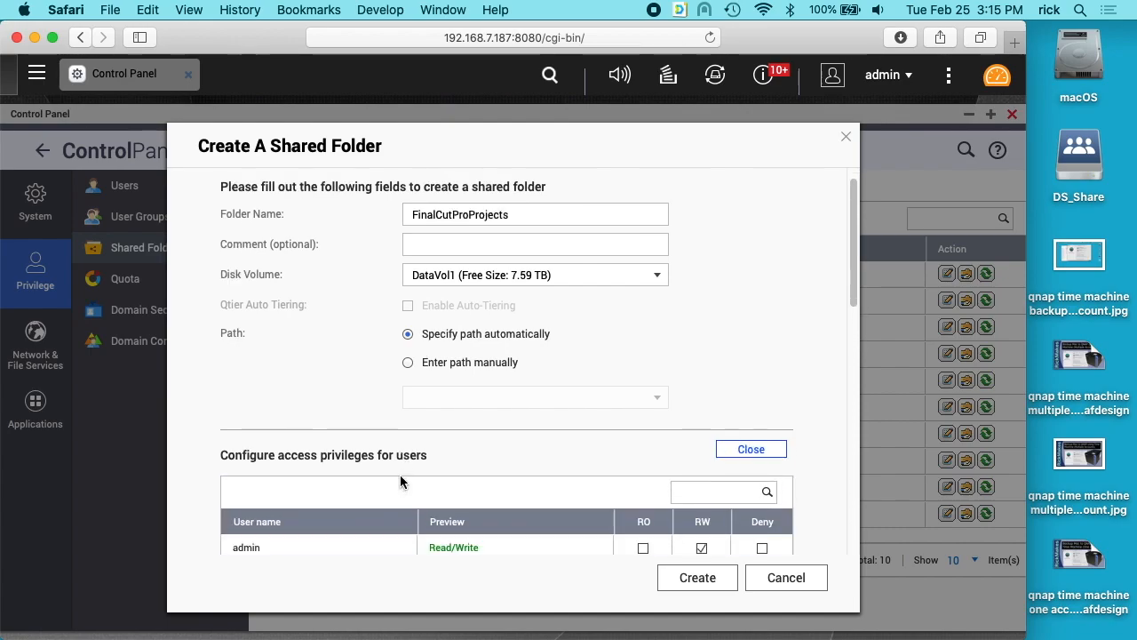
pyautogui.scroll(-4, 401, 474)
pyautogui.click(701, 441)
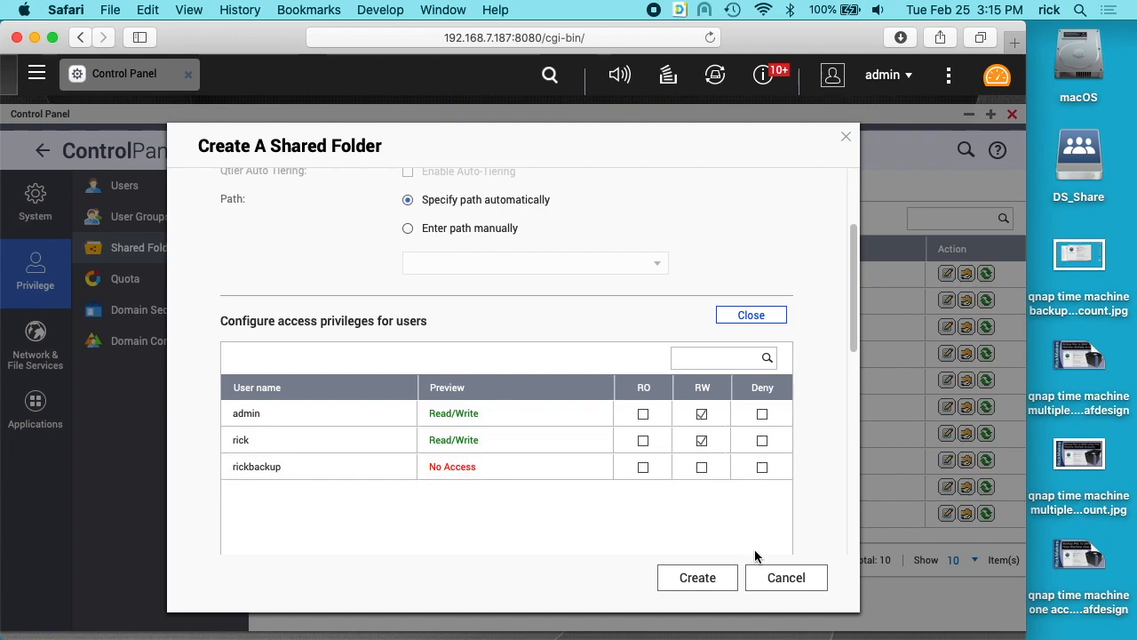
pyautogui.scroll(-3, 800, 475)
pyautogui.scroll(-5, 782, 475)
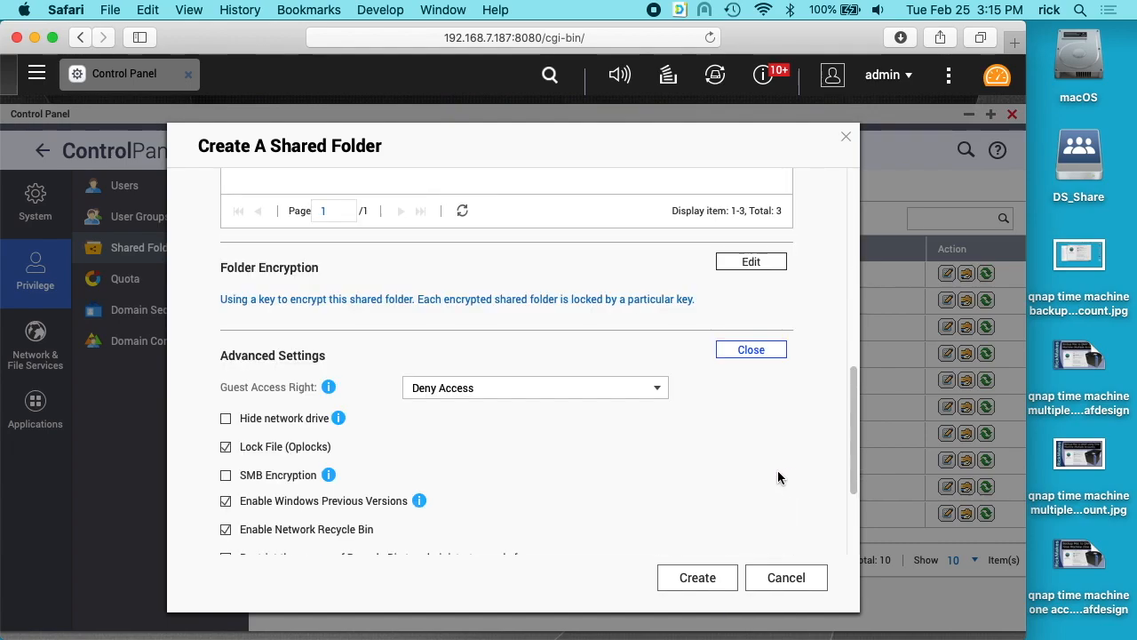
pyautogui.scroll(-3, 729, 462)
pyautogui.click(707, 579)
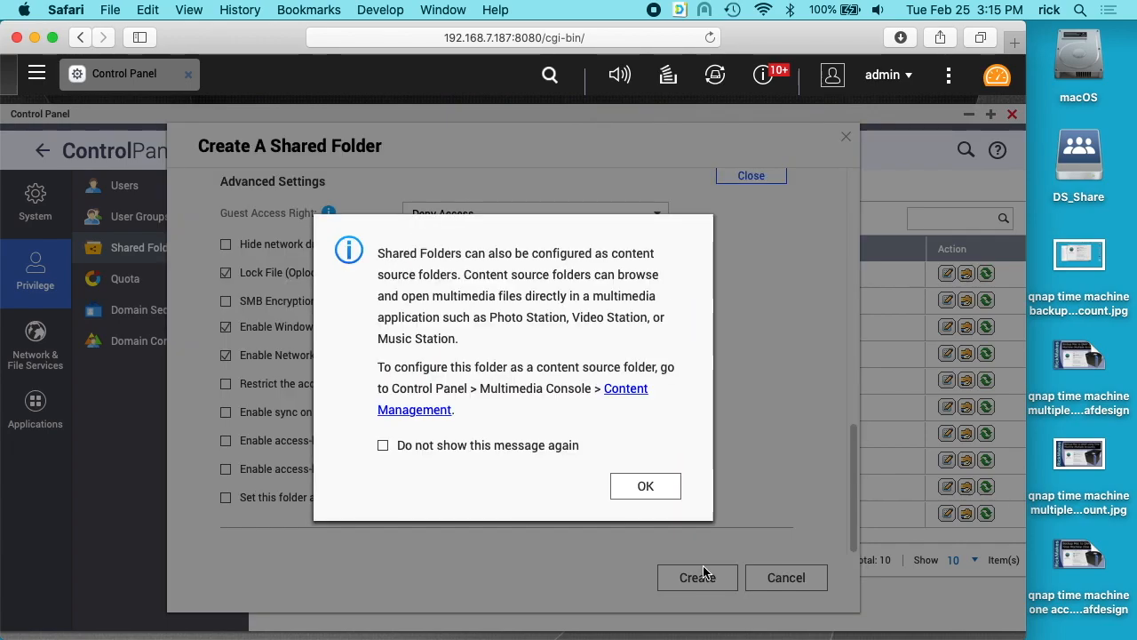
pyautogui.click(651, 488)
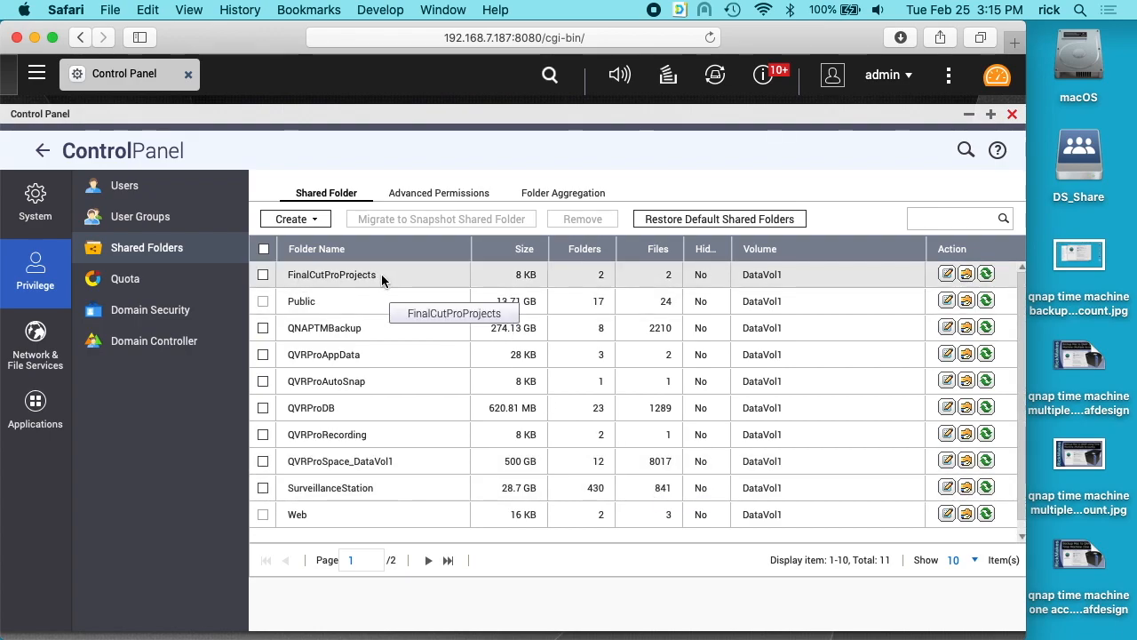
# - Bring up Finder's Connect to Server and address it to smb://192.168.7.187/
pyautogui.click(34, 37)
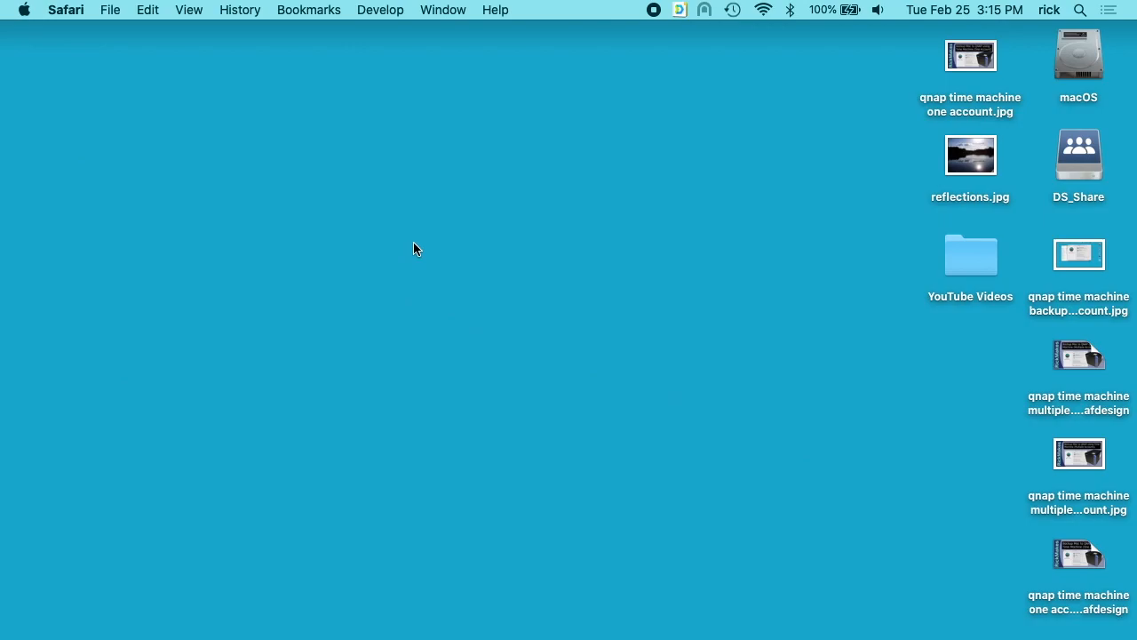
pyautogui.click(413, 242)
pyautogui.click(229, 7)
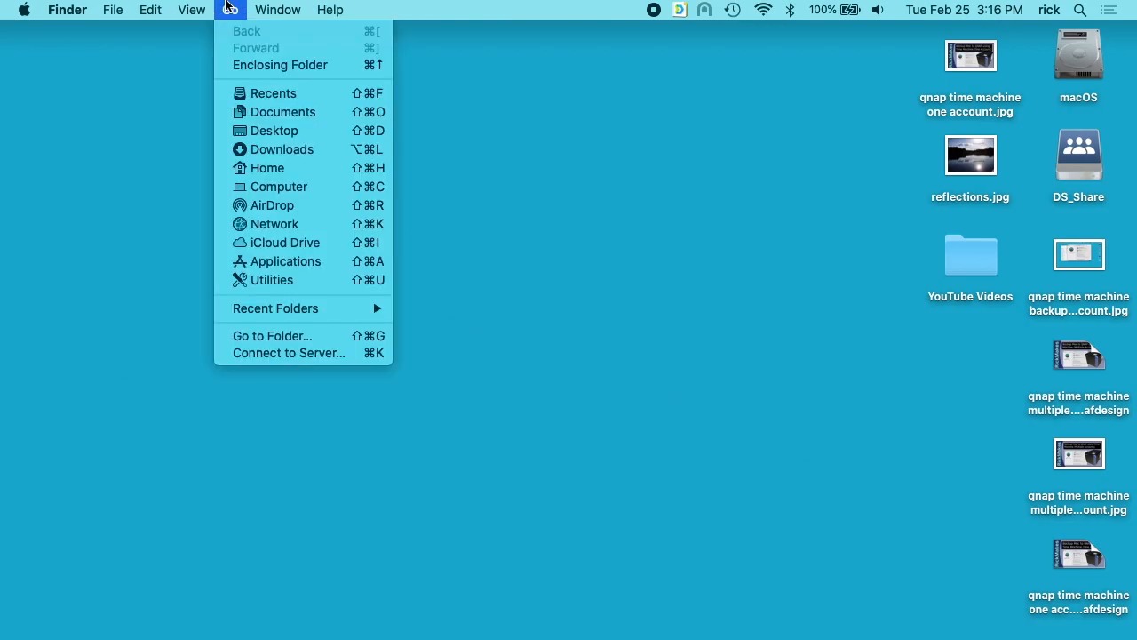
pyautogui.click(300, 355)
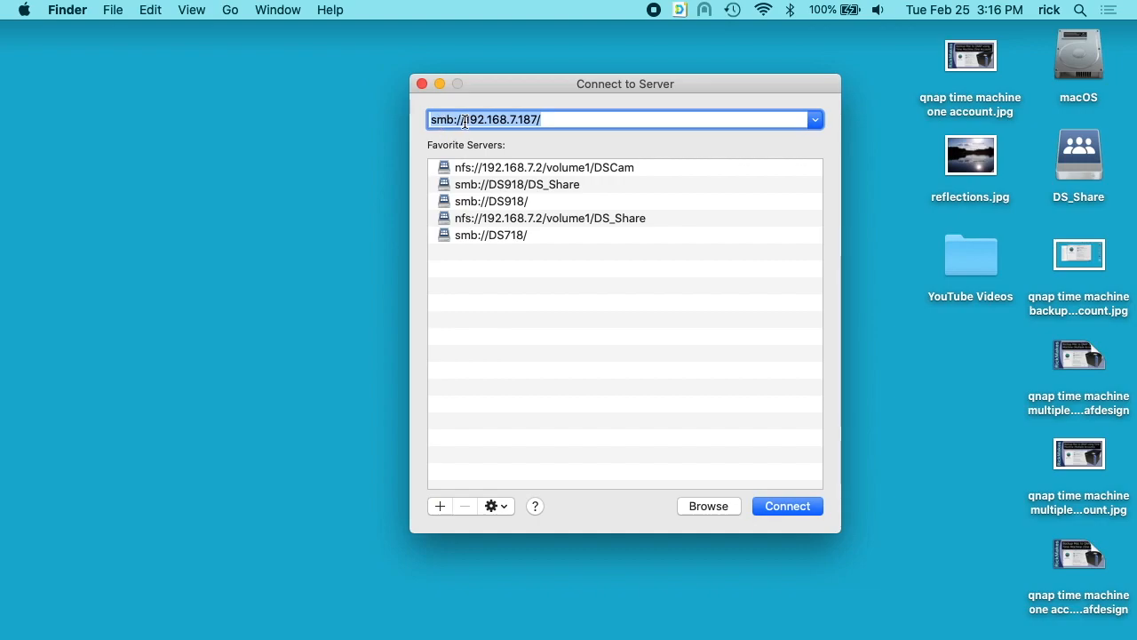
pyautogui.click(492, 119)
pyautogui.tripleClick(465, 119)
# - Connect to the NAS, log in and mount the FinalCutProProjects share
pyautogui.click(798, 508)
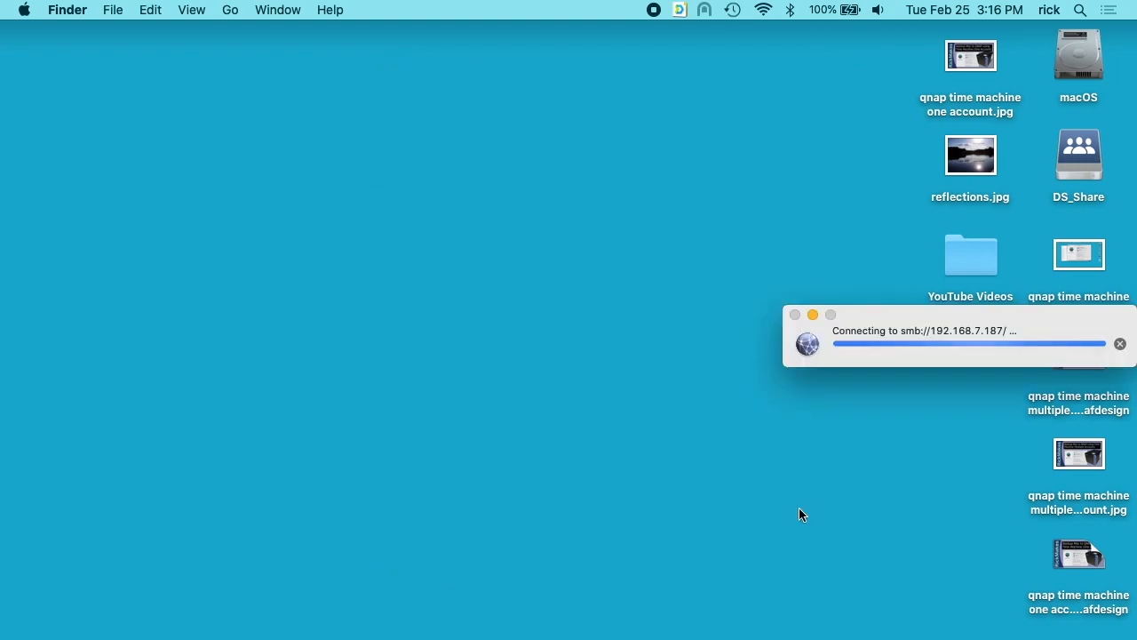
pyautogui.write('****')
pyautogui.press('Return')
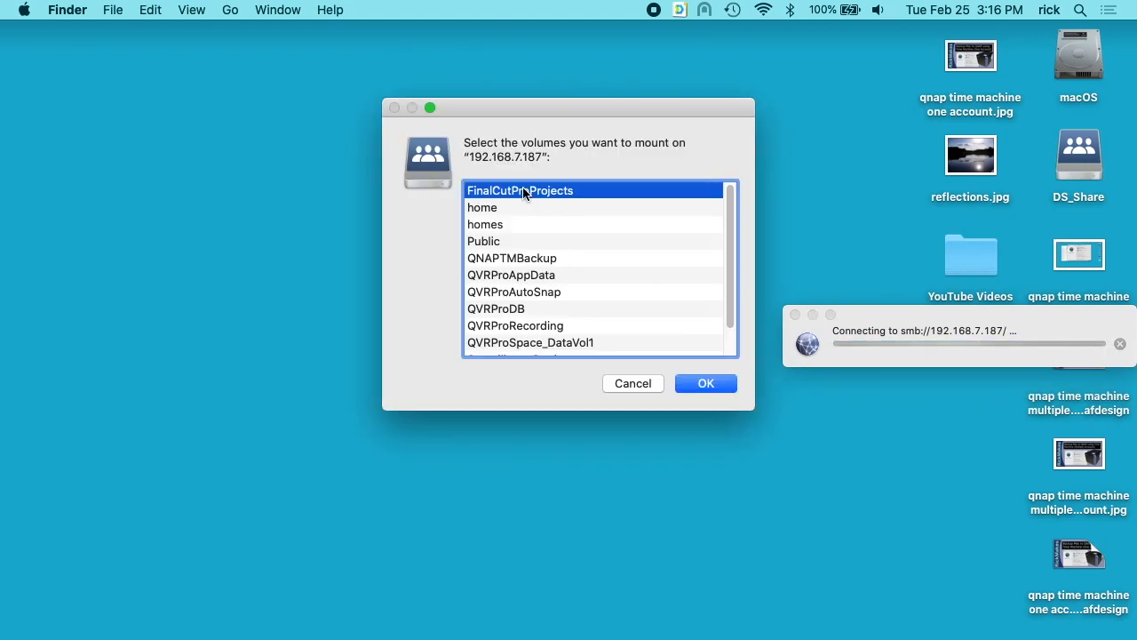
pyautogui.doubleClick(522, 192)
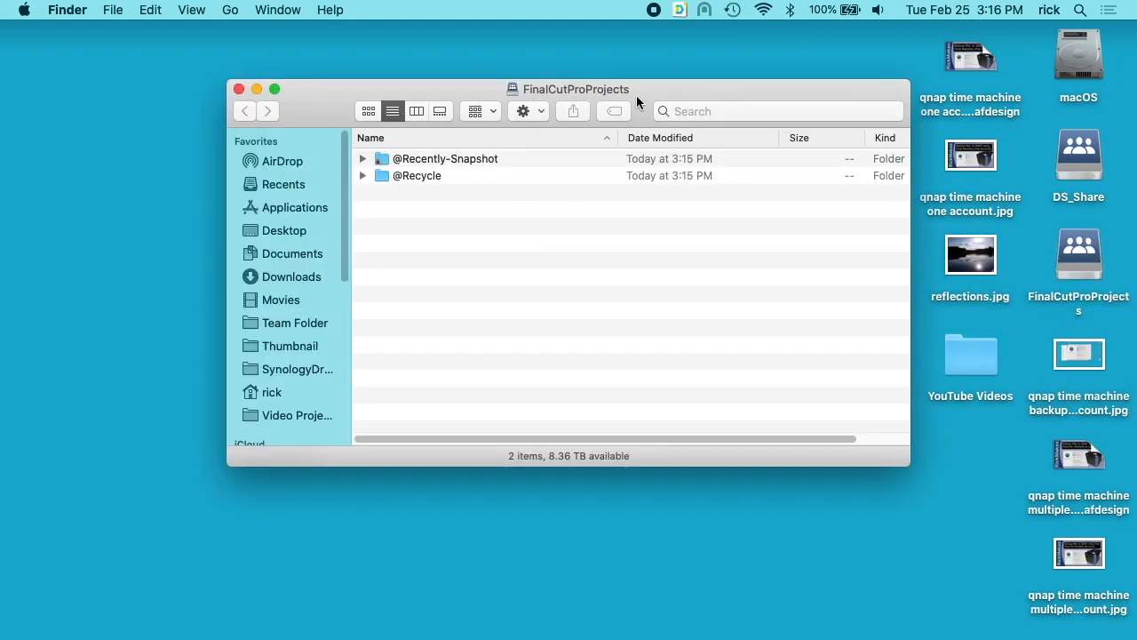
# - Arrange the Finder windows and copy the library from Movies into the FinalCutProProjects share
pyautogui.moveTo(908, 461); pyautogui.dragTo(799, 490)
pyautogui.moveTo(518, 89); pyautogui.dragTo(835, 113)
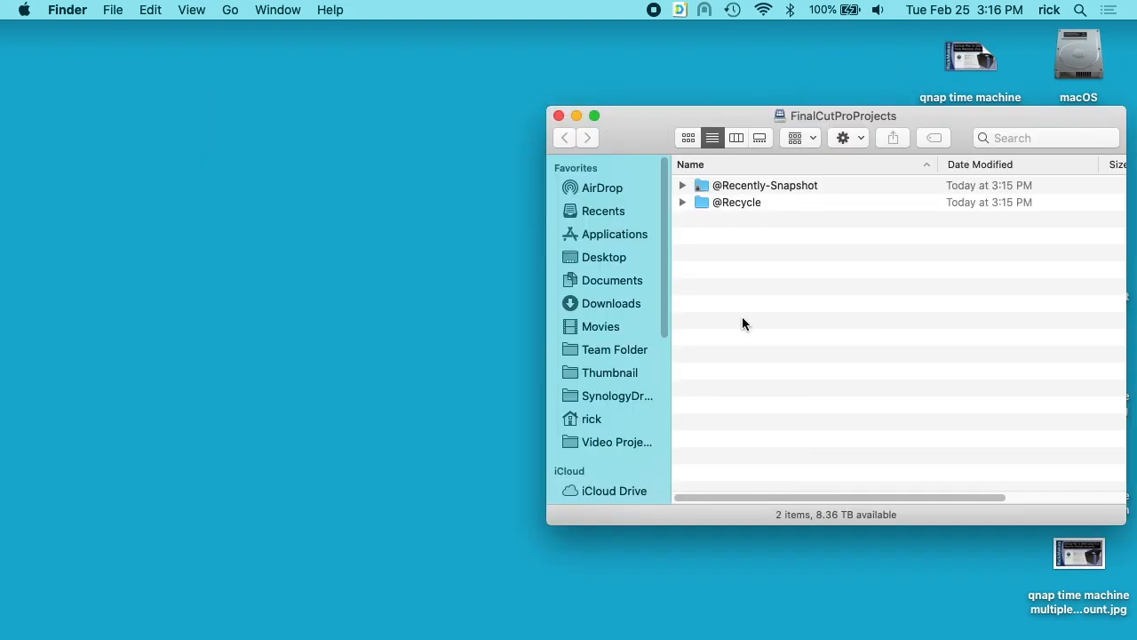
pyautogui.press('super+n')
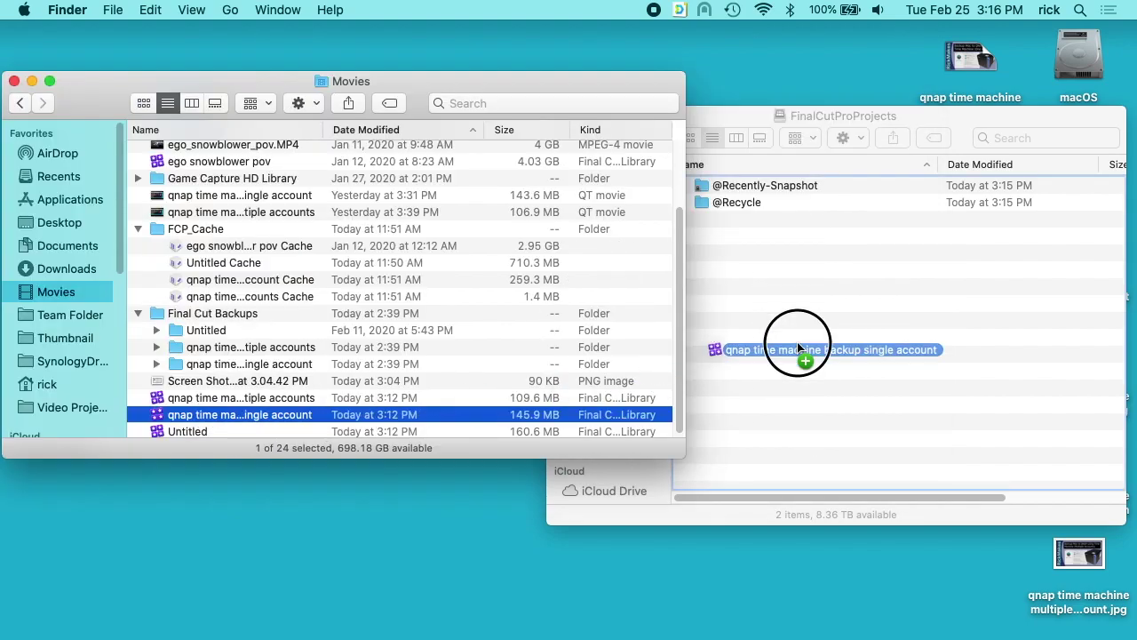
pyautogui.moveTo(804, 351); pyautogui.dragTo(943, 309)
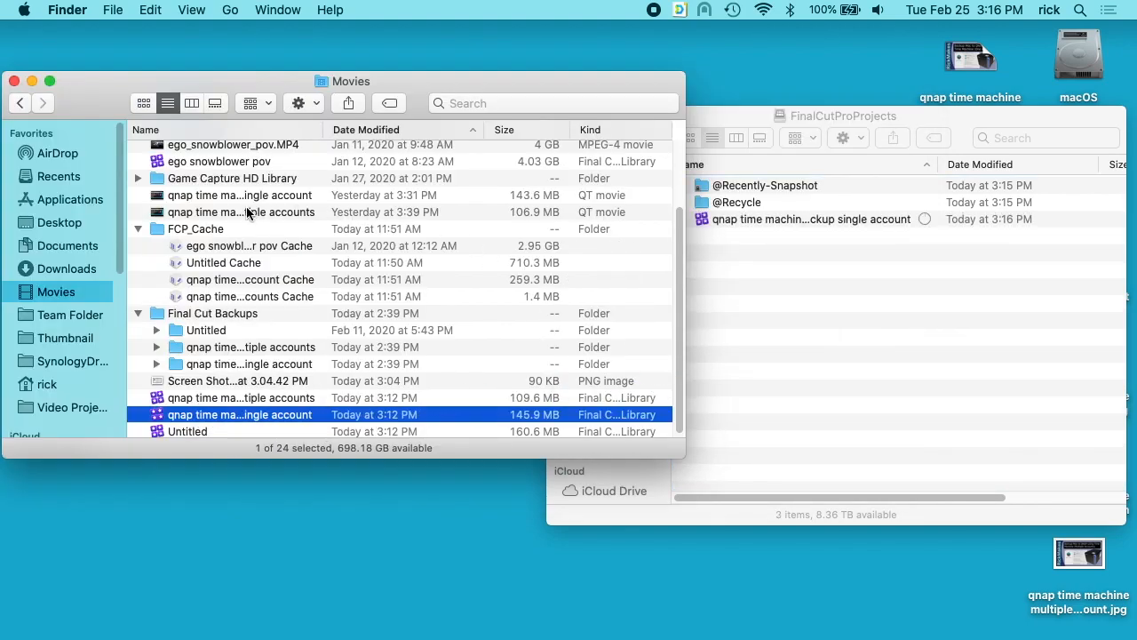
# - Close Movies, wait for the library copy to finish, then bring up a fresh Finder window
pyautogui.click(12, 81)
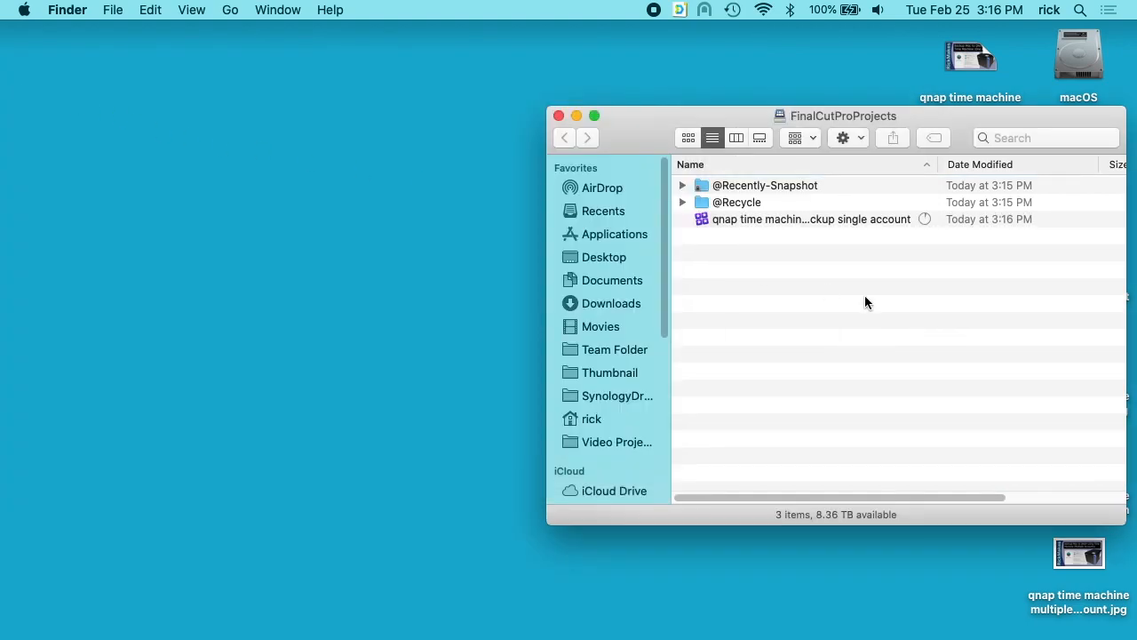
pyautogui.moveTo(698, 117)
pyautogui.mouseDown()
pyautogui.moveTo(631, 133)
pyautogui.moveTo(647, 141)
pyautogui.mouseUp()
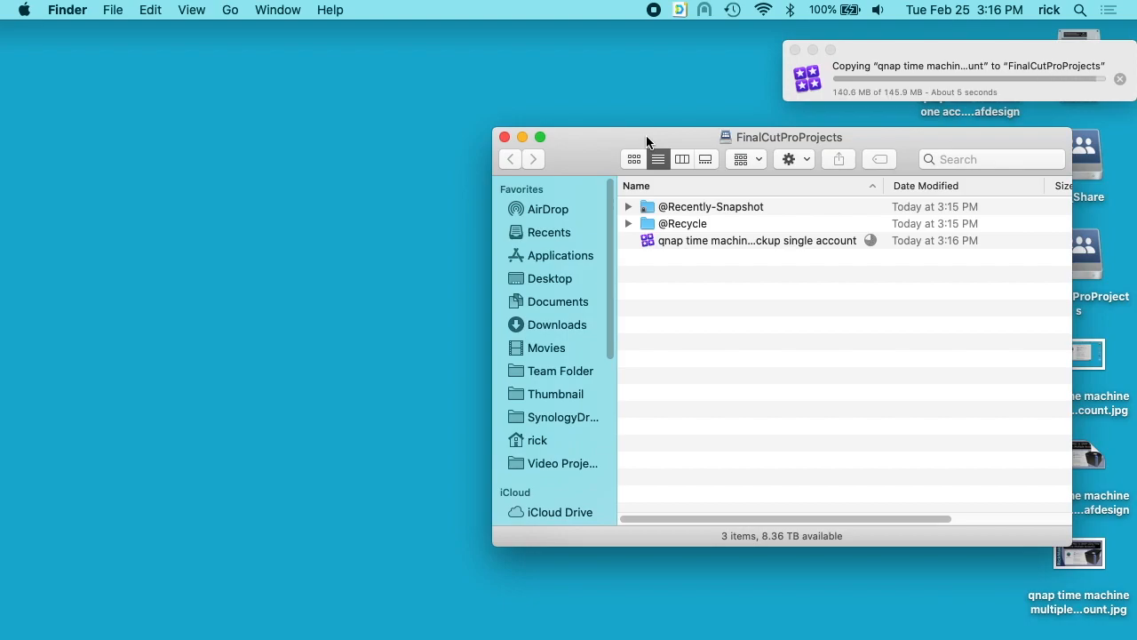
pyautogui.moveTo(647, 142); pyautogui.dragTo(663, 145)
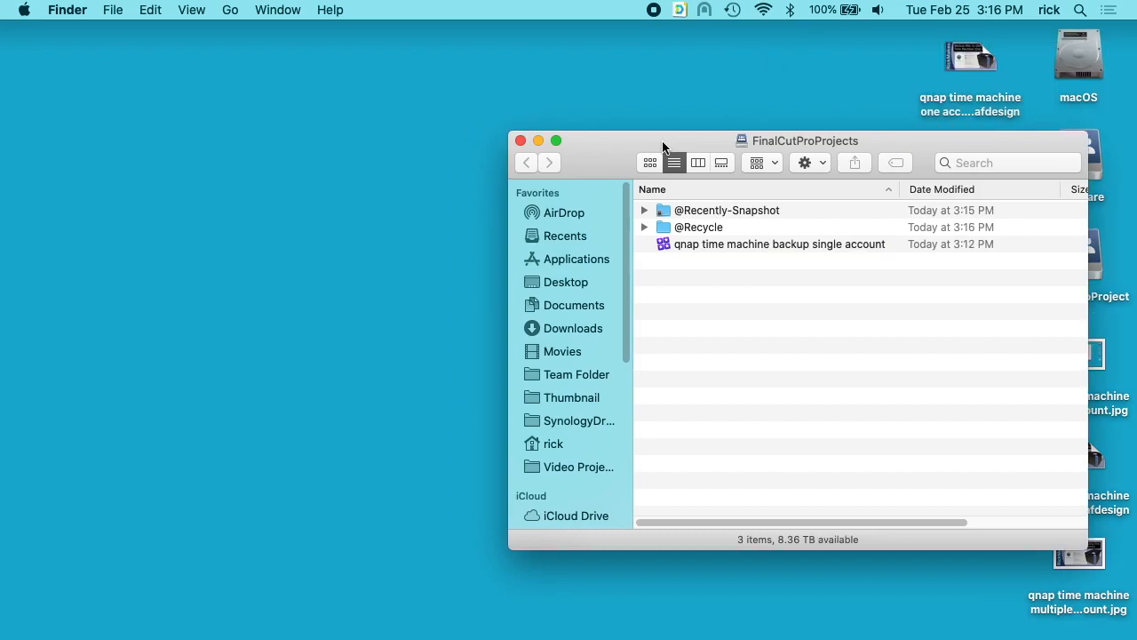
pyautogui.press('super+n')
# - Show the Movies folder enlarged and select the local FCP_Cache folder
pyautogui.click(305, 300)
pyautogui.moveTo(696, 89); pyautogui.dragTo(482, 86)
pyautogui.doubleClick(482, 86)
pyautogui.click(881, 365)
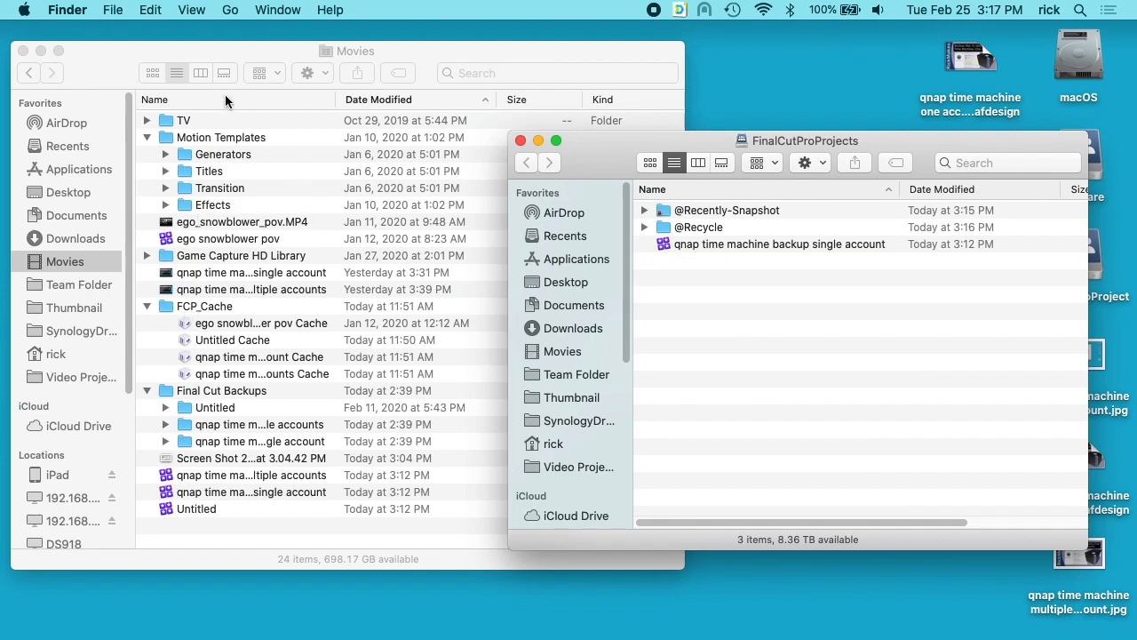
pyautogui.click(355, 51)
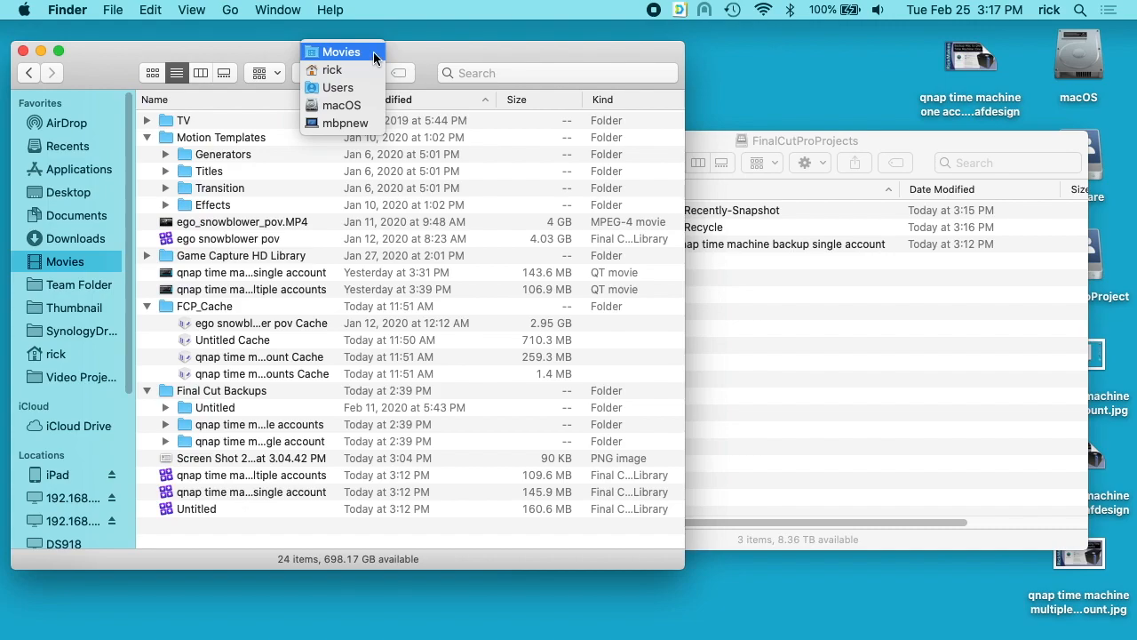
pyautogui.click(373, 55)
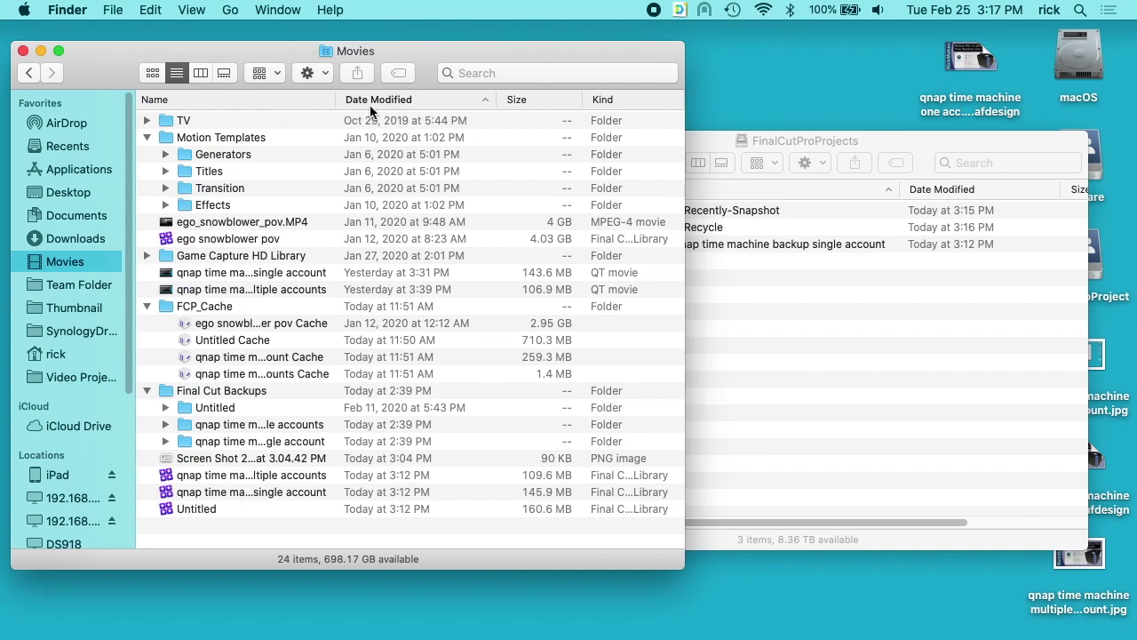
pyautogui.click(203, 307)
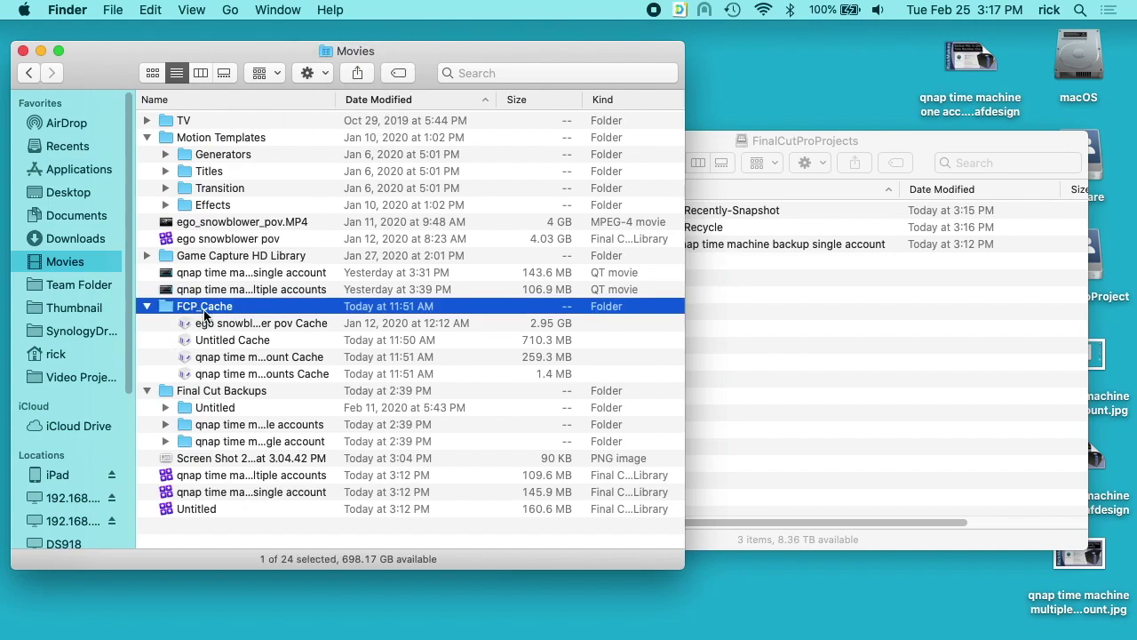
# - Launch Final Cut Pro by opening the copied library from the FinalCutProProjects share
pyautogui.click(943, 353)
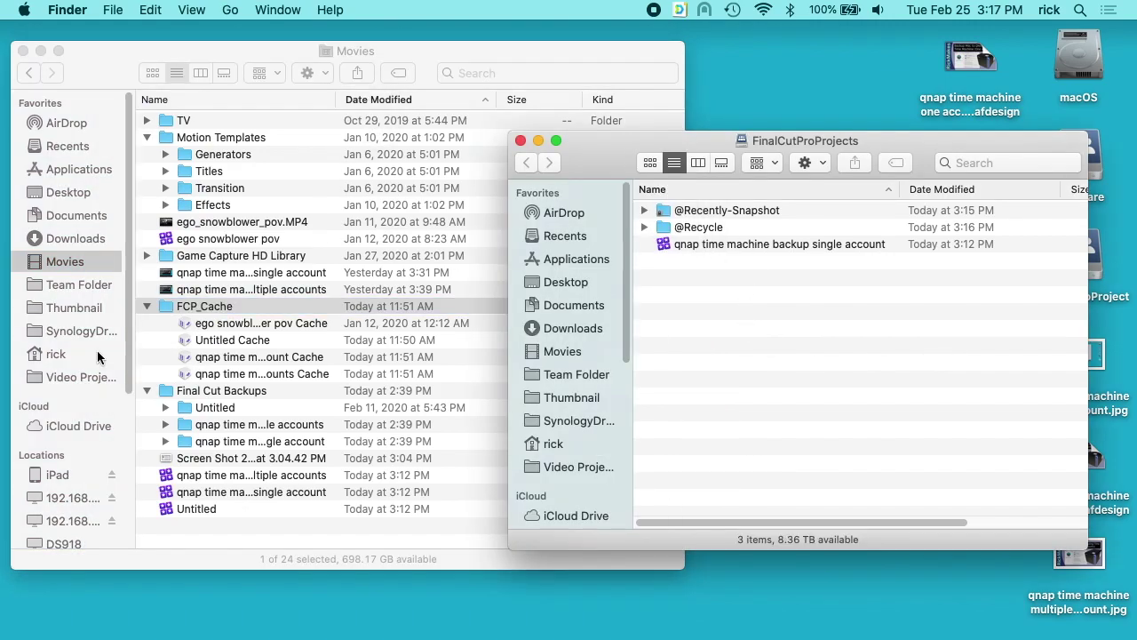
pyautogui.click(696, 242)
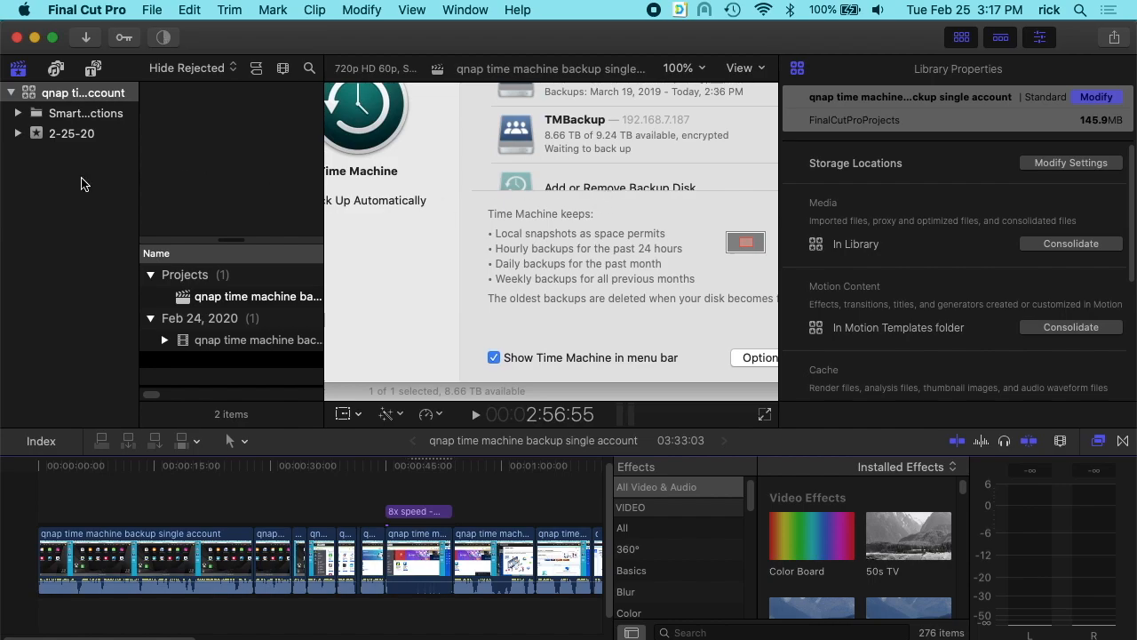
# - In the library's storage settings, choose a custom folder for the cache location
pyautogui.click(47, 92)
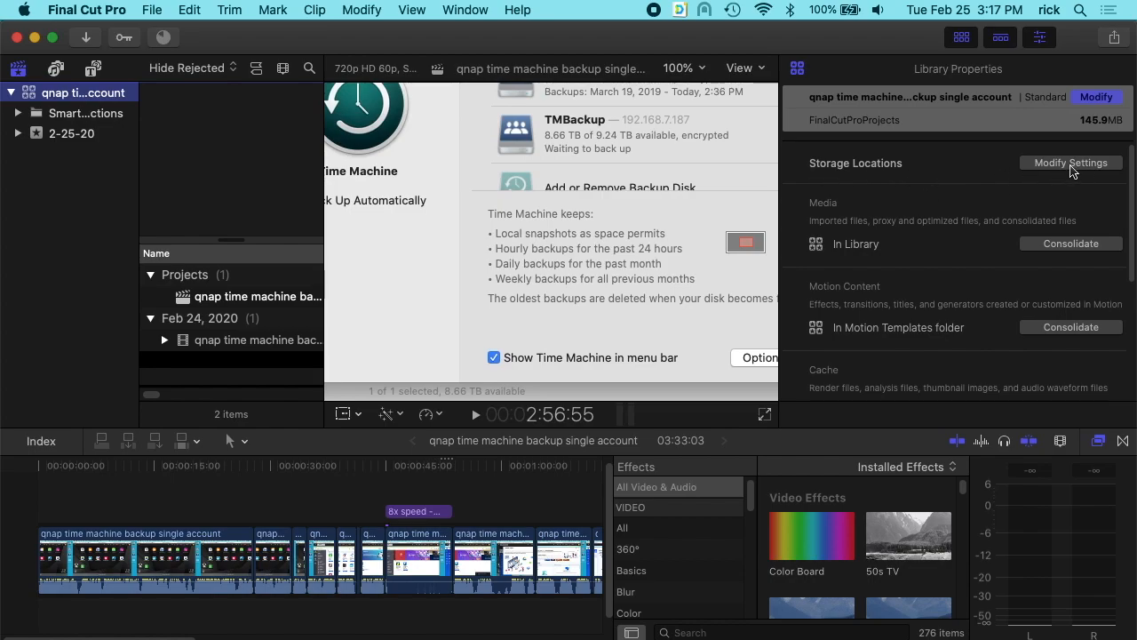
pyautogui.click(1072, 163)
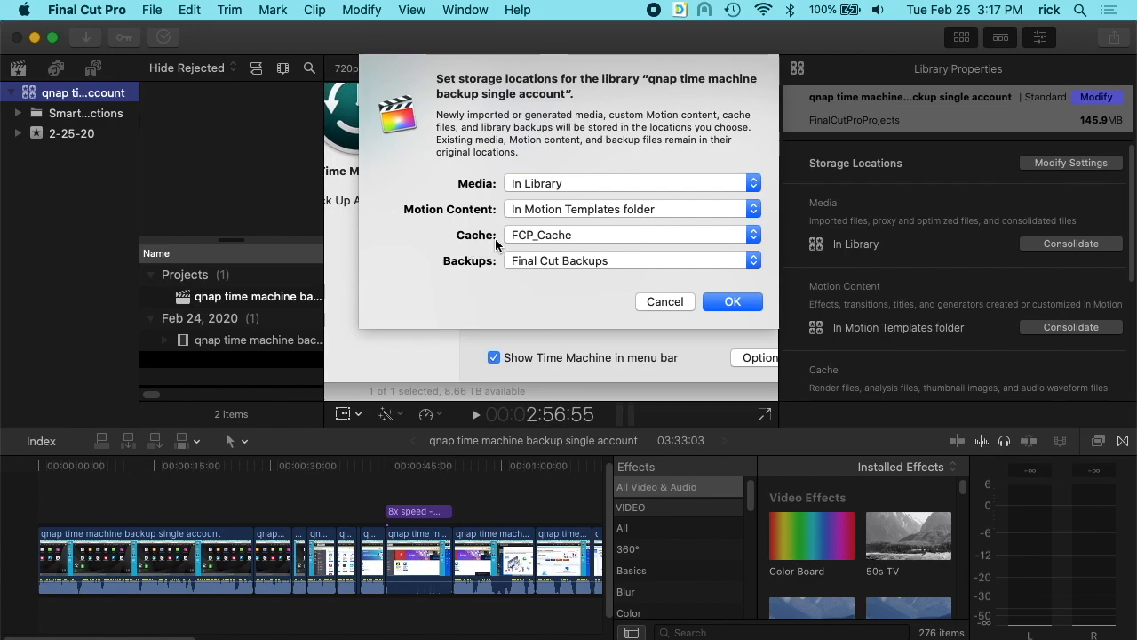
pyautogui.click(560, 238)
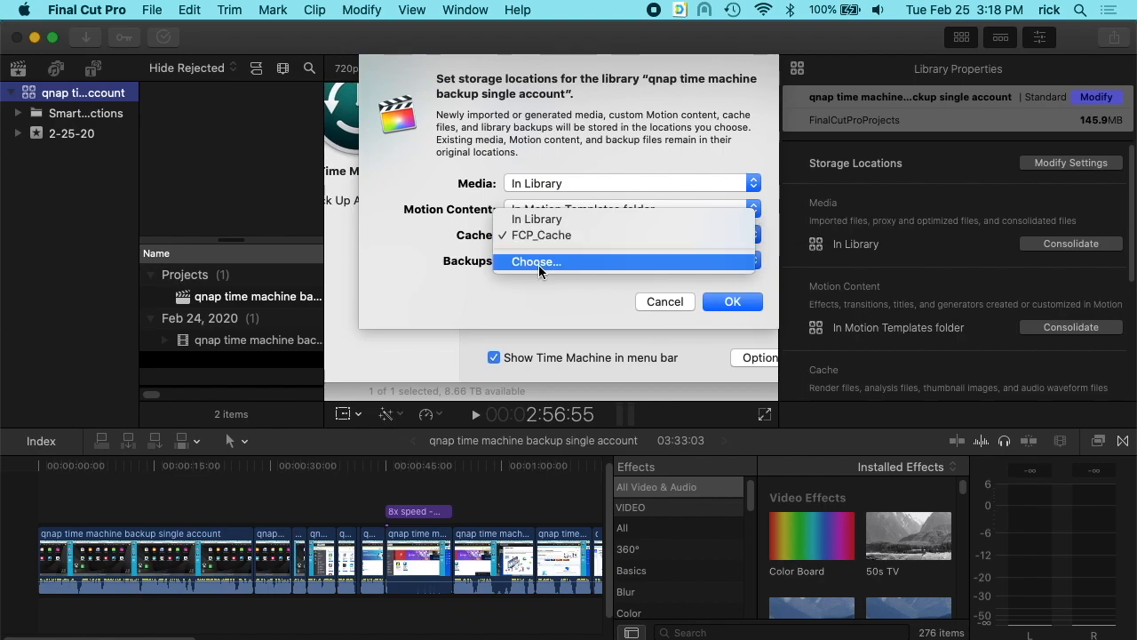
pyautogui.click(539, 263)
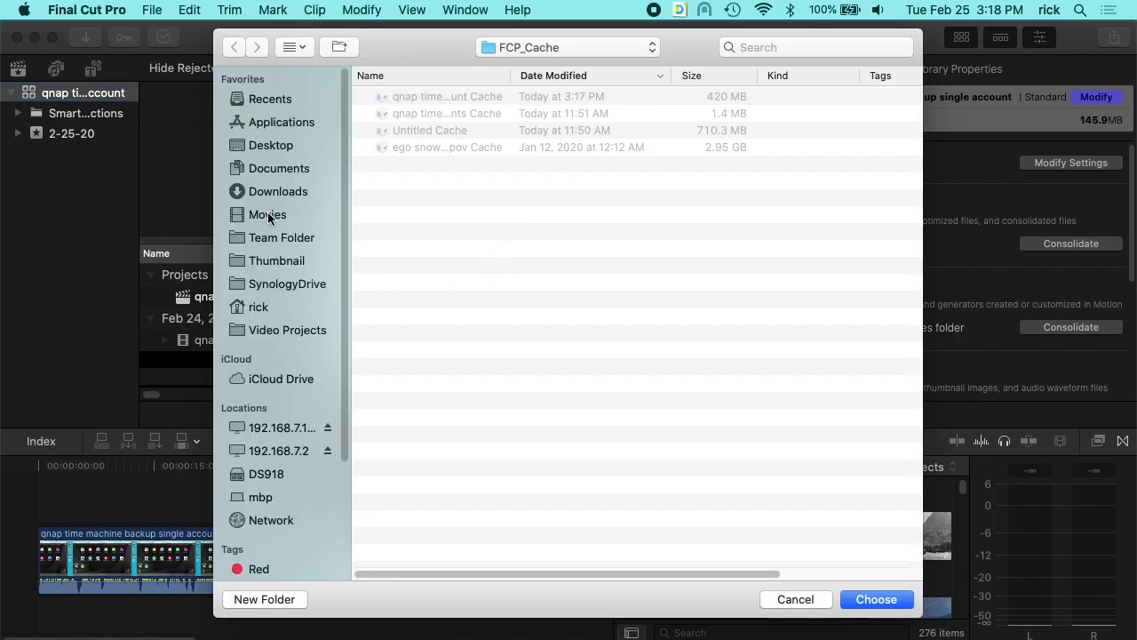
# - Select Movies/FCP_Cache as the cache folder and apply the storage settings
pyautogui.click(268, 215)
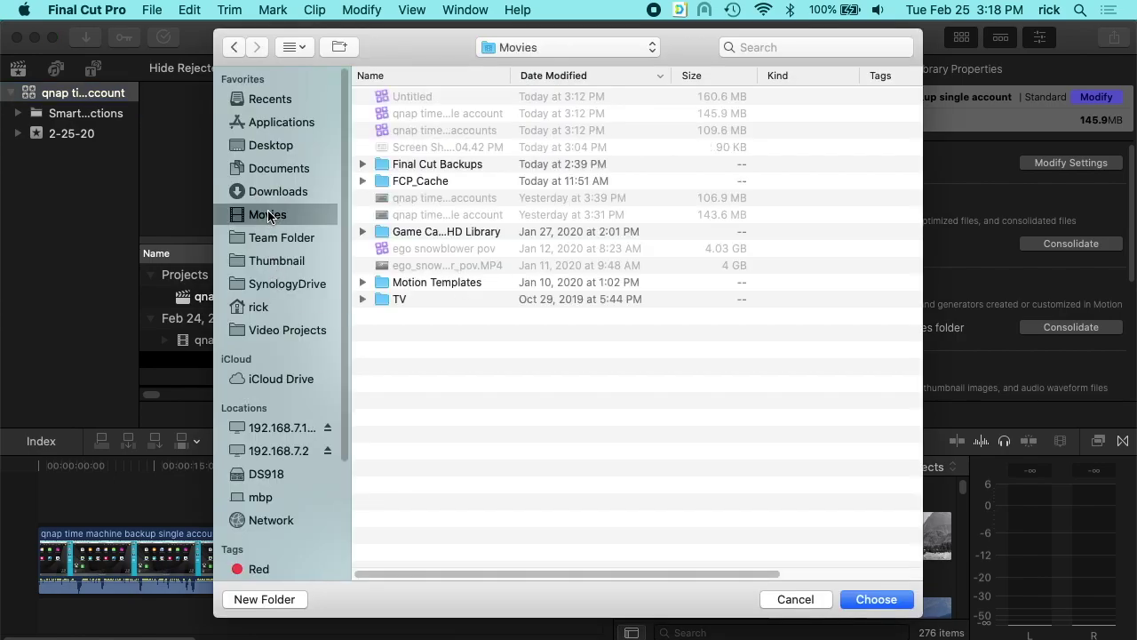
pyautogui.click(417, 181)
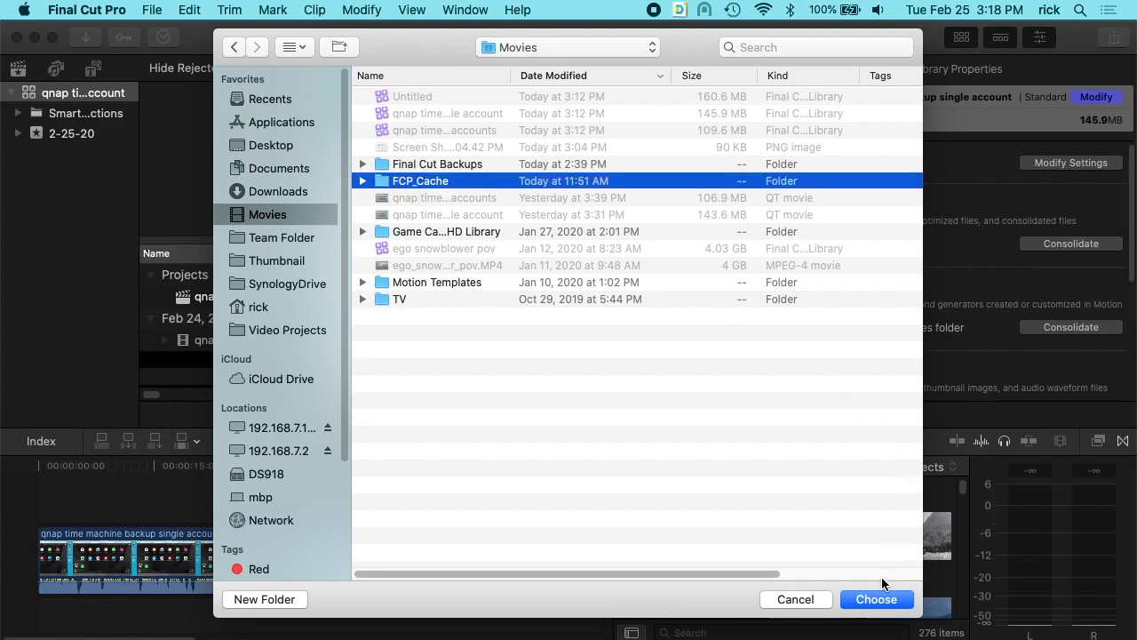
pyautogui.click(876, 598)
pyautogui.click(733, 304)
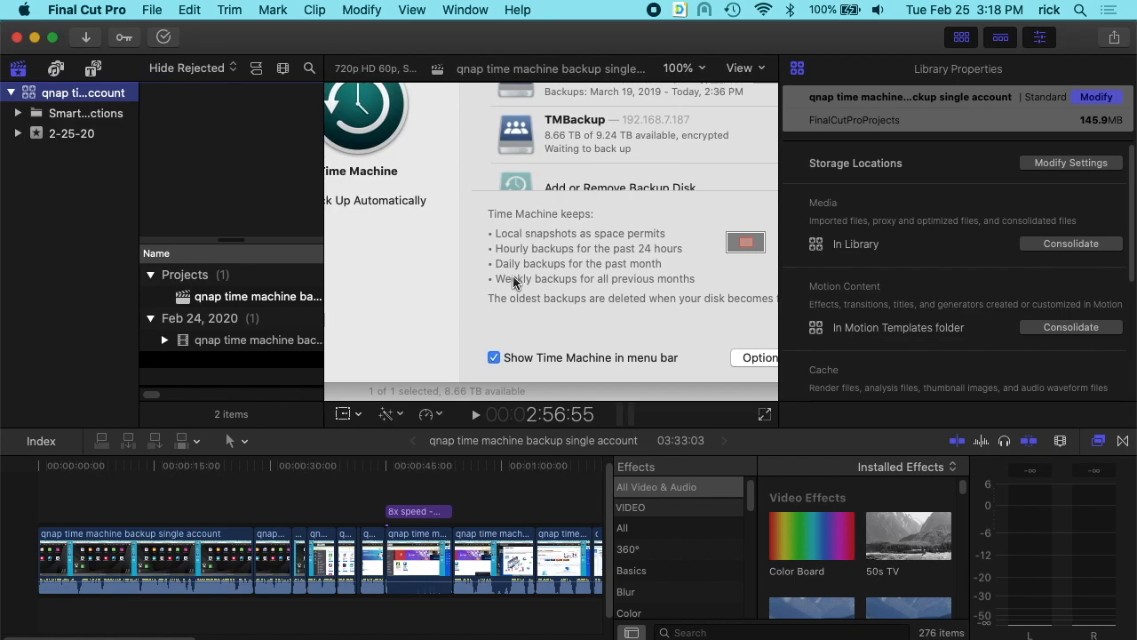